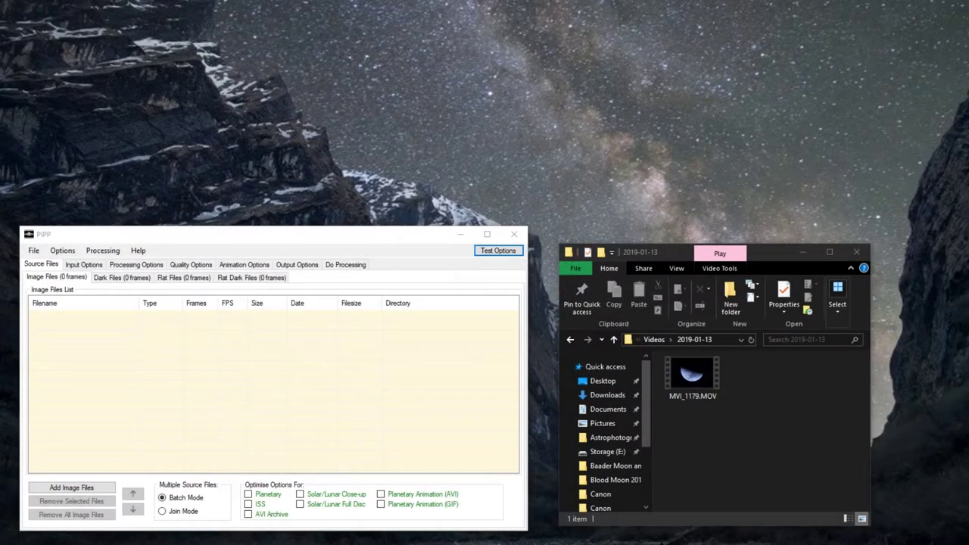
# - Add MVI_1179.MOV as the source video in PIPP with Solar/Lunar Full Disc optimisation and test the options on a preview frame
pyautogui.moveTo(691, 375); pyautogui.dragTo(195, 345)
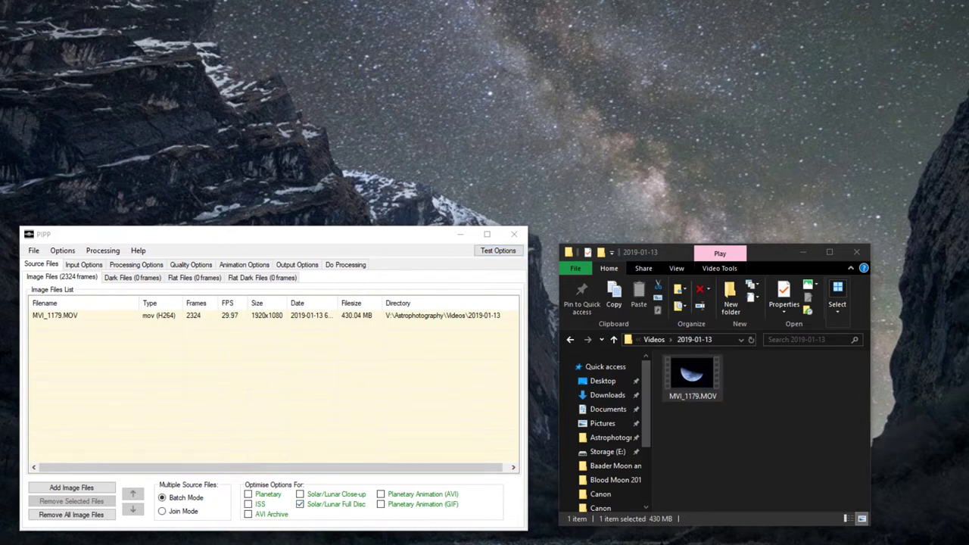
pyautogui.moveTo(76, 186); pyautogui.dragTo(597, 178)
pyautogui.click(590, 355)
pyautogui.click(587, 382)
pyautogui.click(338, 240)
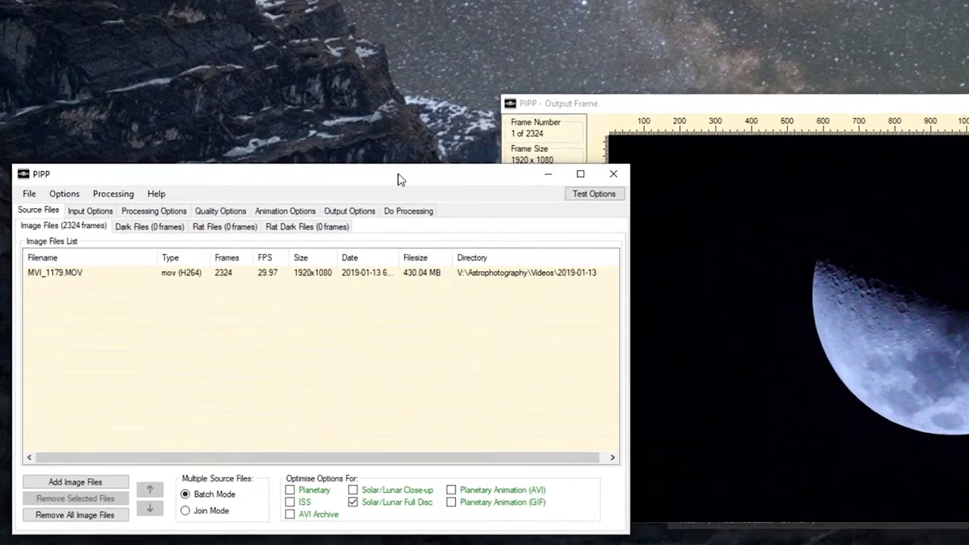
# - Turn off colour-to-monochrome conversion and cropping in the processing options, and test the object detection threshold
pyautogui.click(138, 201)
pyautogui.click(22, 314)
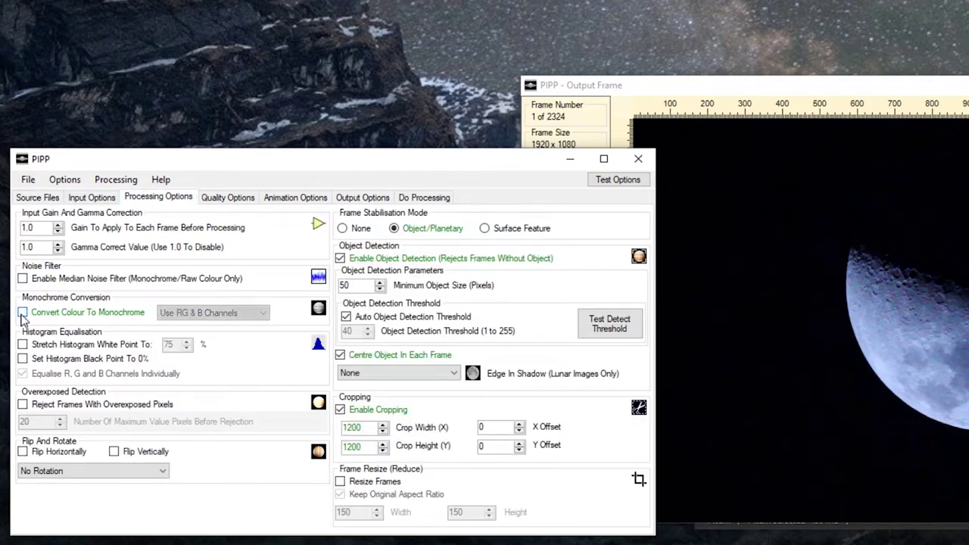
pyautogui.click(340, 411)
pyautogui.click(611, 324)
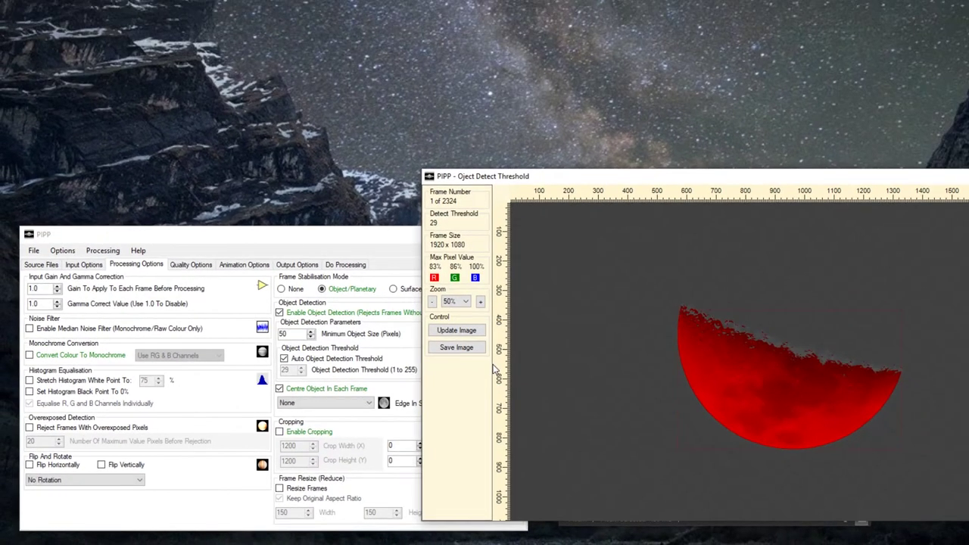
pyautogui.click(316, 236)
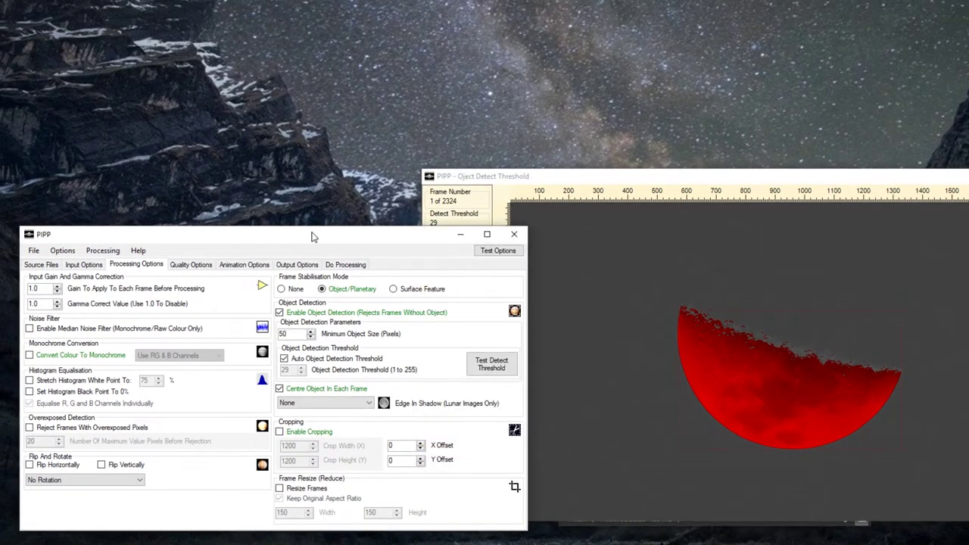
# - Limit the output to the best quality frames and set the number of frames to keep to 2200
pyautogui.click(198, 265)
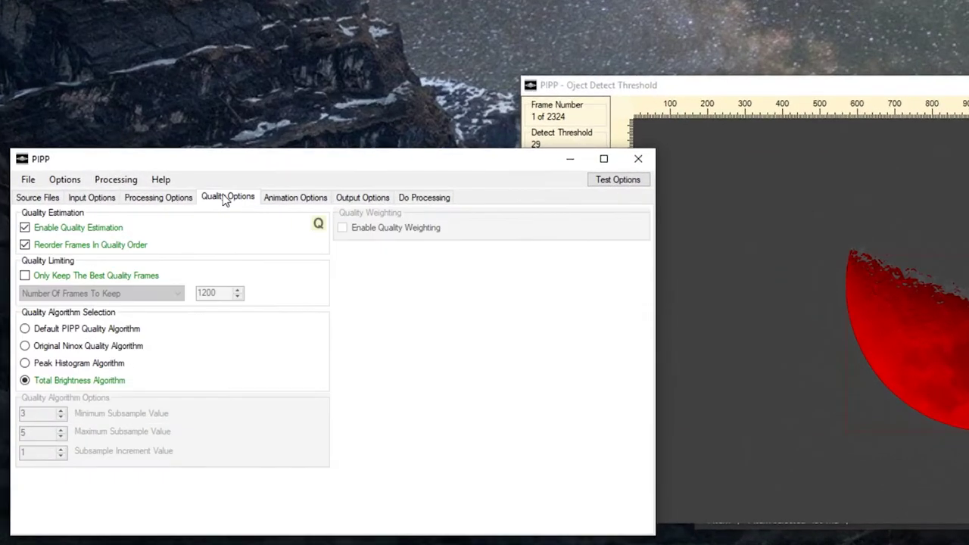
pyautogui.click(34, 280)
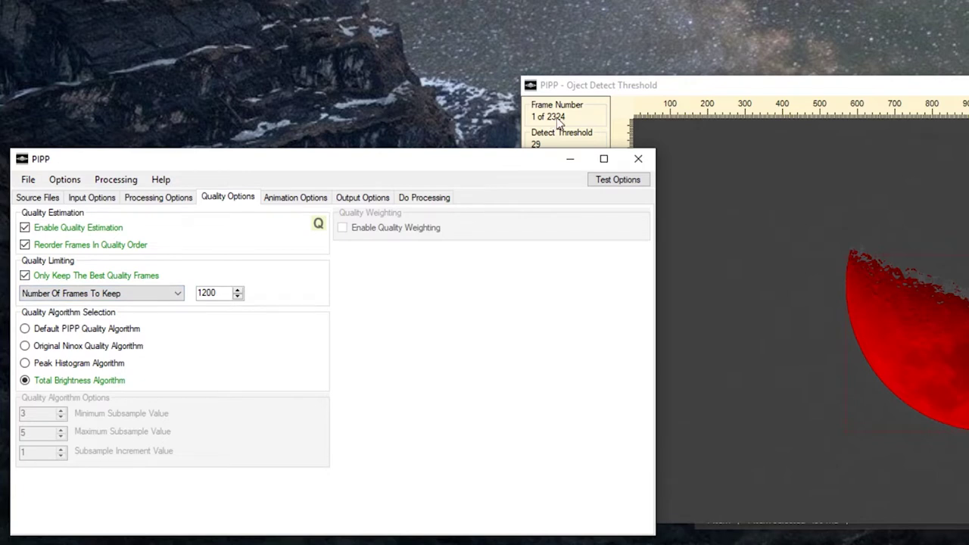
pyautogui.moveTo(223, 294); pyautogui.dragTo(198, 295)
pyautogui.click(206, 295)
# - Set the output format to AVI with the DIB (RAW Uncompressed) codec and start processing the video
pyautogui.click(362, 198)
pyautogui.click(38, 230)
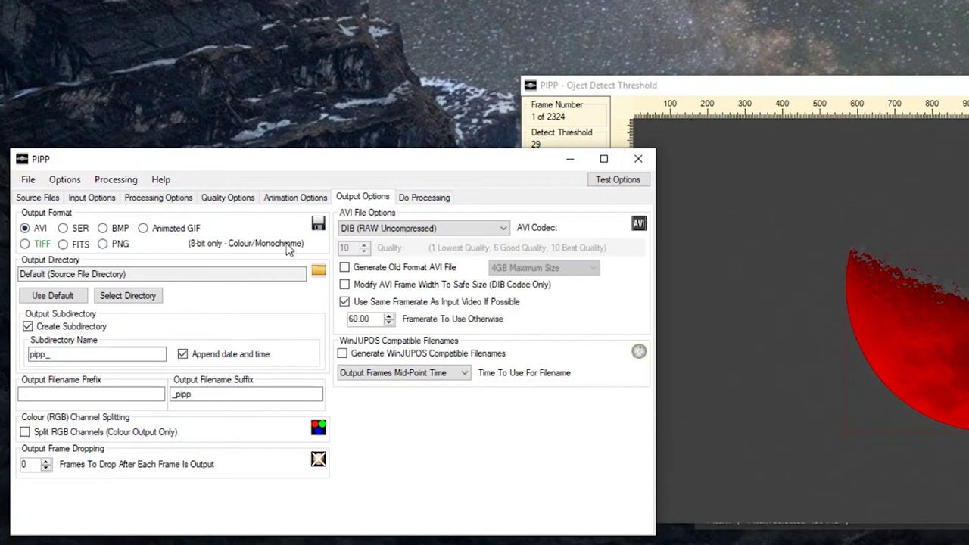
pyautogui.click(444, 231)
pyautogui.click(443, 231)
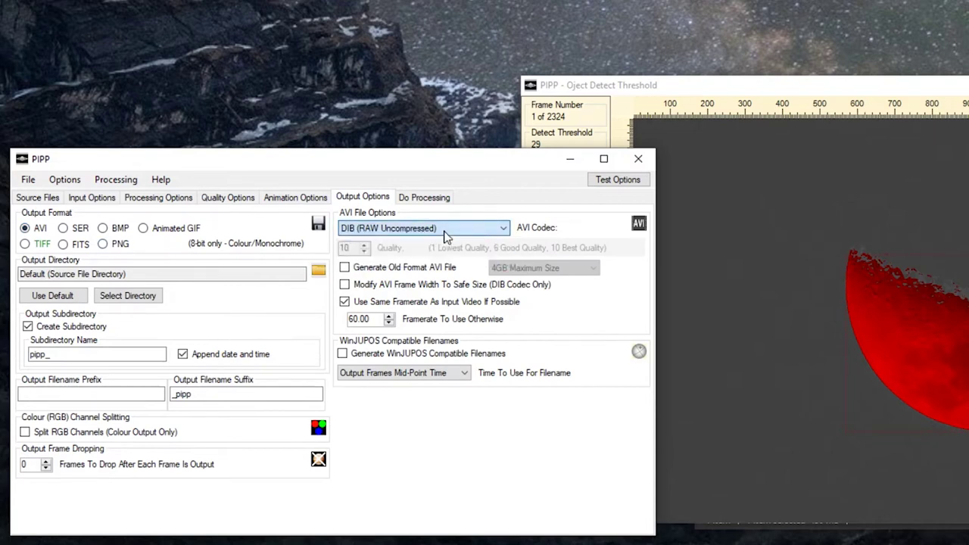
pyautogui.click(424, 199)
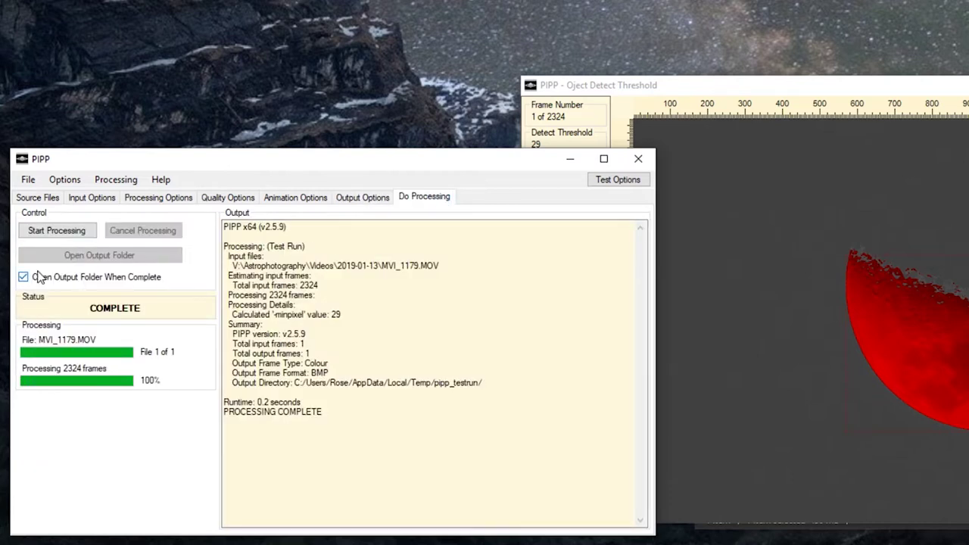
pyautogui.click(63, 236)
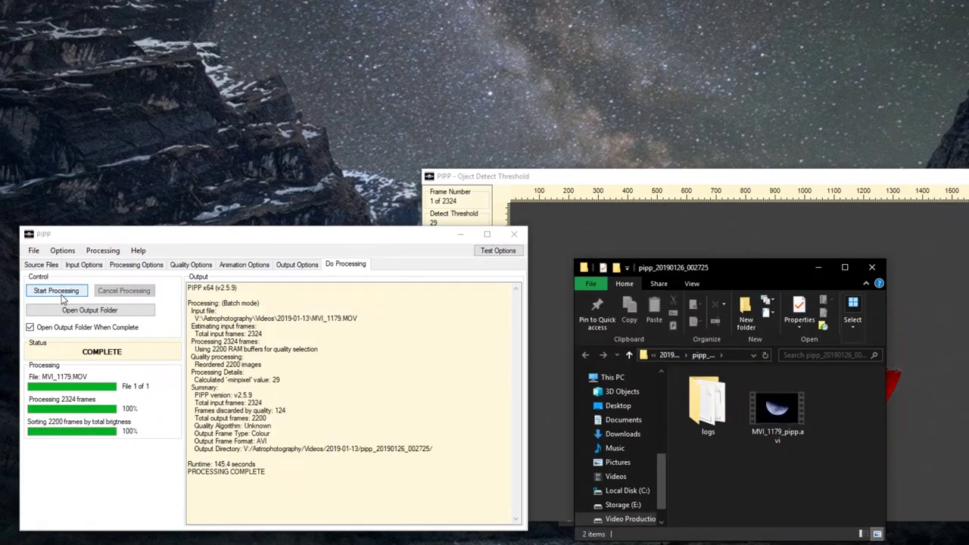
# - Load the processed MVI_1179_pipp.avi into AutoStakkert and set the image stabilization to Surface
pyautogui.moveTo(755, 269); pyautogui.dragTo(670, 196)
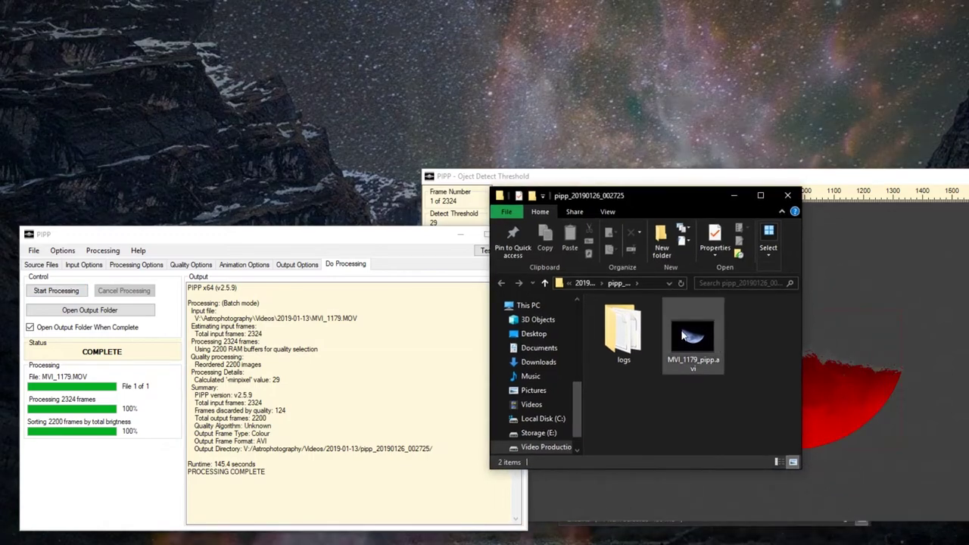
pyautogui.click(682, 336)
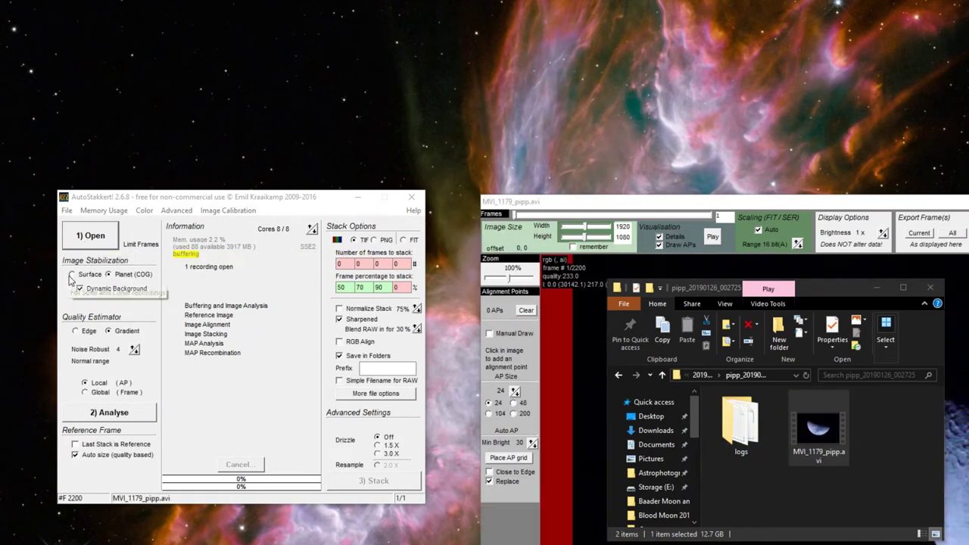
pyautogui.click(73, 276)
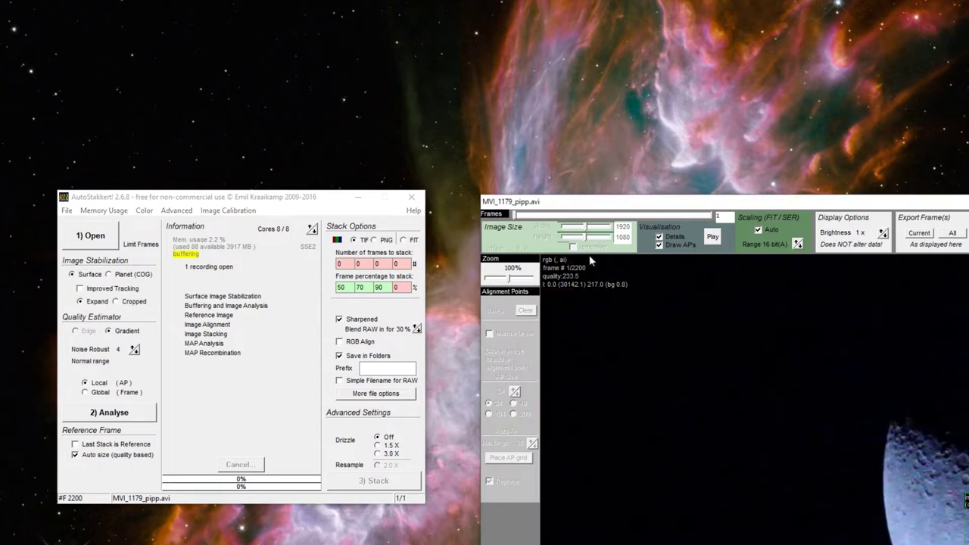
# - Check the image stabilization anchor over the moon in the frame preview and analyse the recording
pyautogui.moveTo(734, 206); pyautogui.dragTo(647, 172)
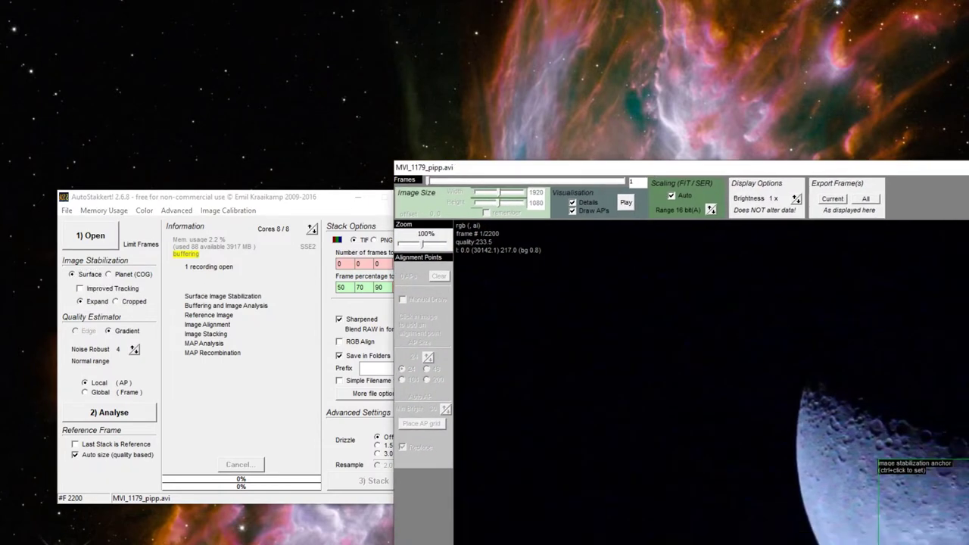
pyautogui.scroll(-3, 840, 479)
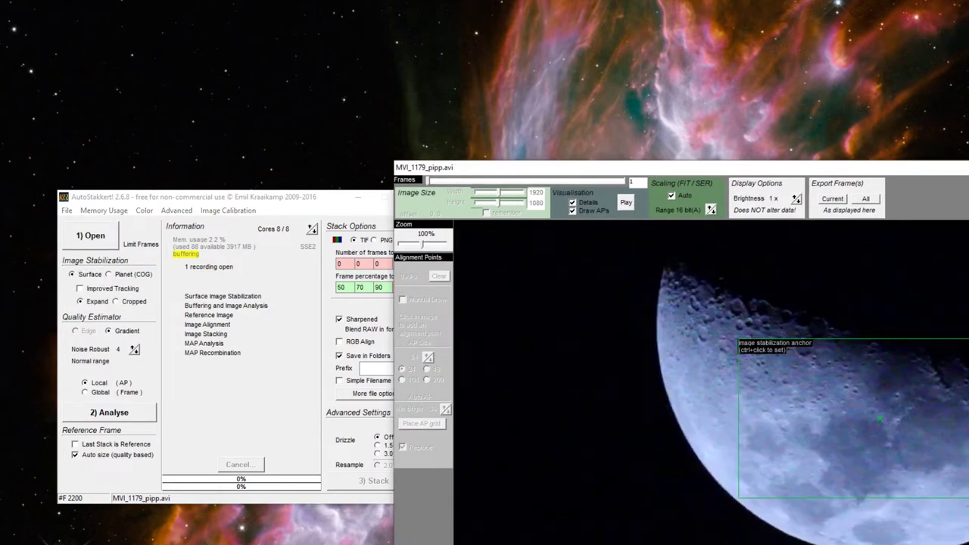
pyautogui.click(287, 198)
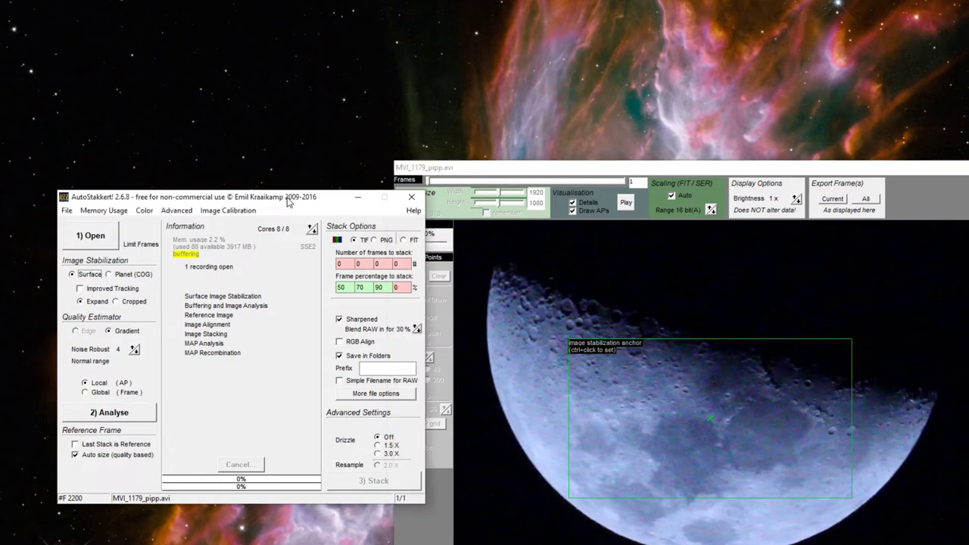
pyautogui.click(92, 415)
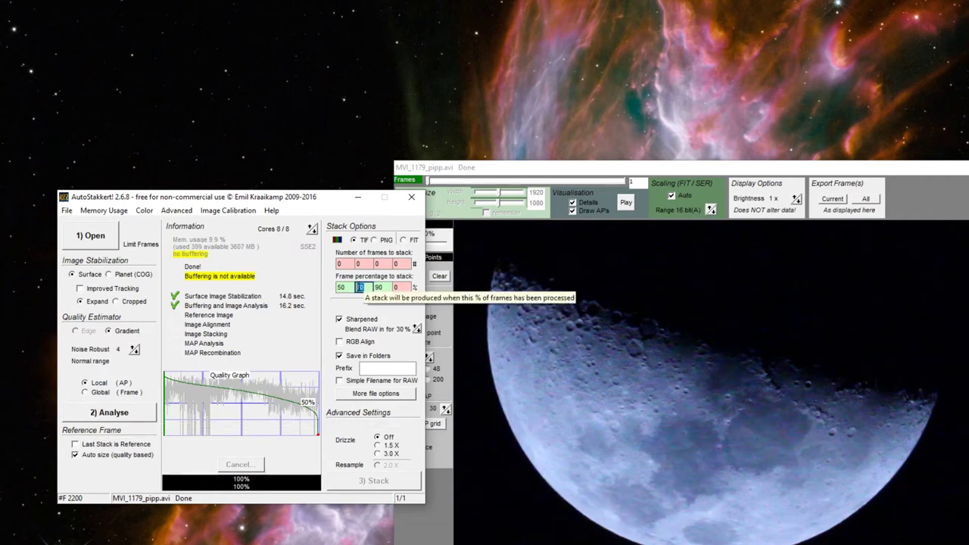
# - Set the second and third frame percentages to stack to 60 and 75
pyautogui.moveTo(366, 287); pyautogui.dragTo(352, 288)
pyautogui.write('60')
pyautogui.press('Tab')
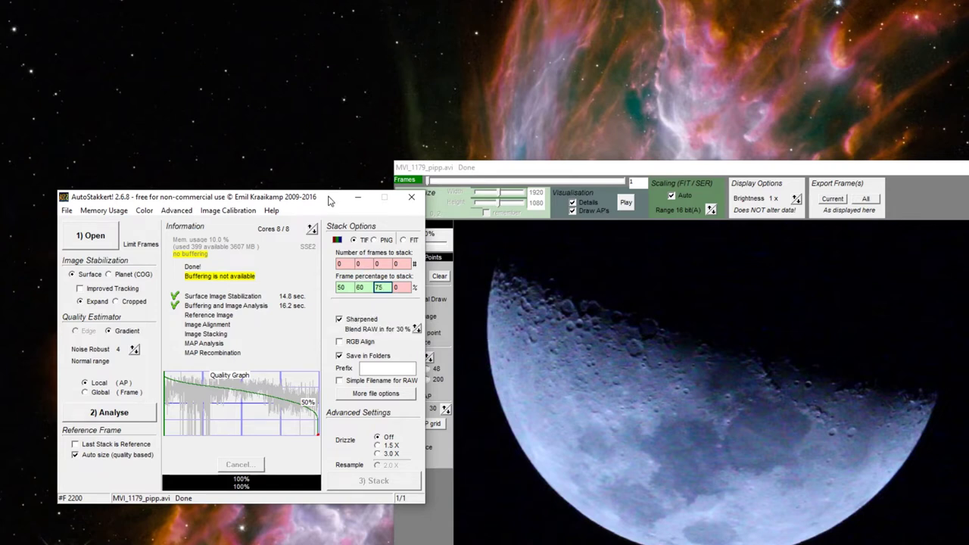
# - Place an automatic alignment point grid over the moon with an AP size of 104
pyautogui.moveTo(330, 200); pyautogui.dragTo(281, 201)
pyautogui.click(503, 246)
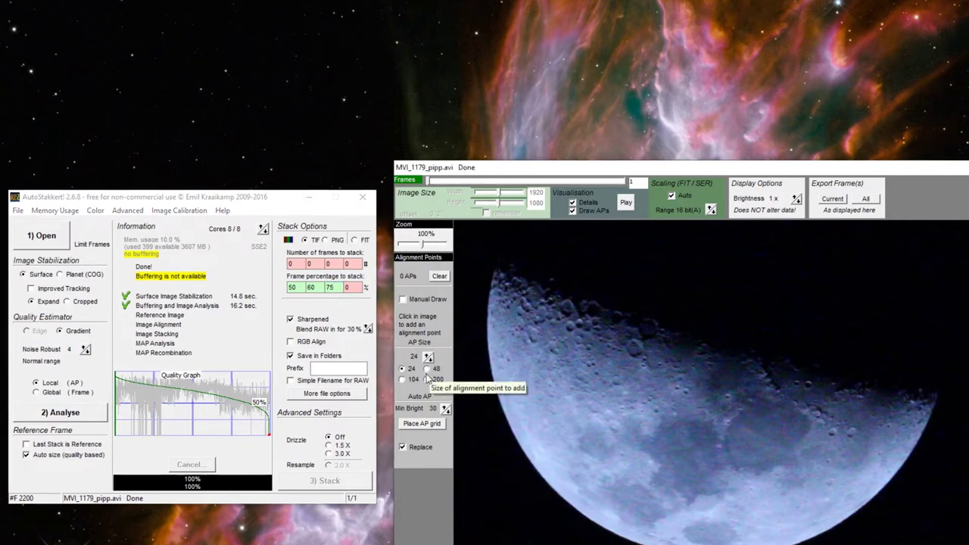
pyautogui.click(404, 379)
pyautogui.click(409, 425)
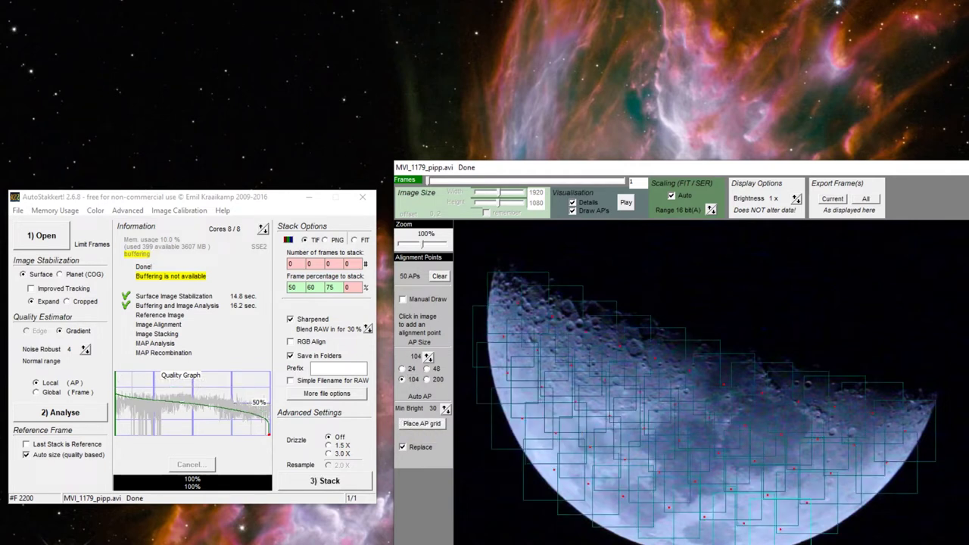
# - Place an alignment point grid with an AP size of 48 over the moon and stack the frames
pyautogui.scroll(-1, 705, 393)
pyautogui.click(426, 369)
pyautogui.click(421, 424)
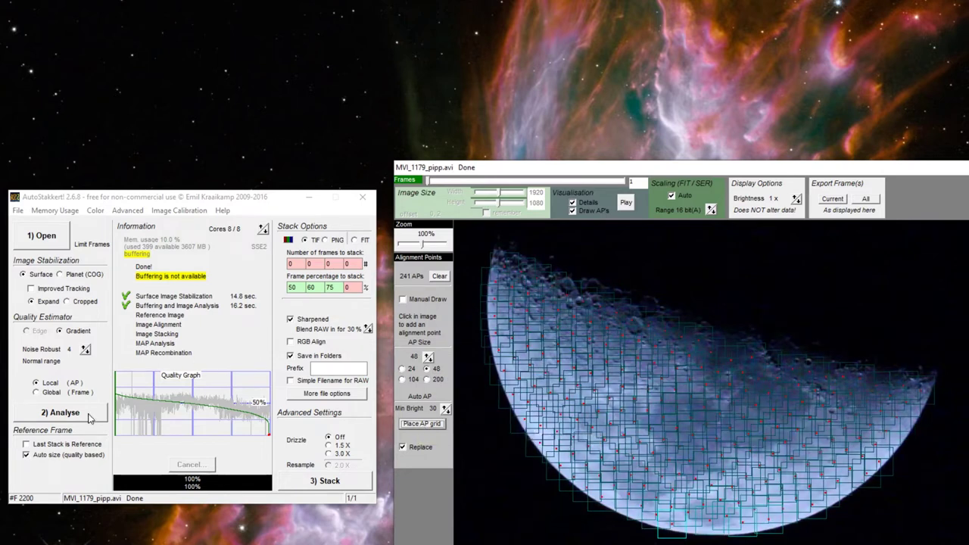
pyautogui.click(347, 485)
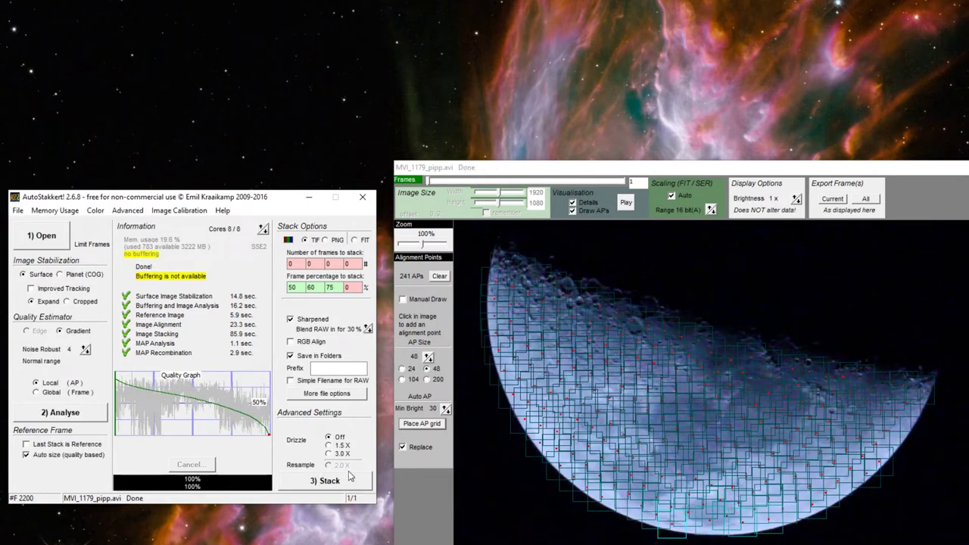
# - Switch to the pipp output folder in File Explorer, enlarge its window and open the AS_p50 folder
pyautogui.hotkey('alt', 'Tab')
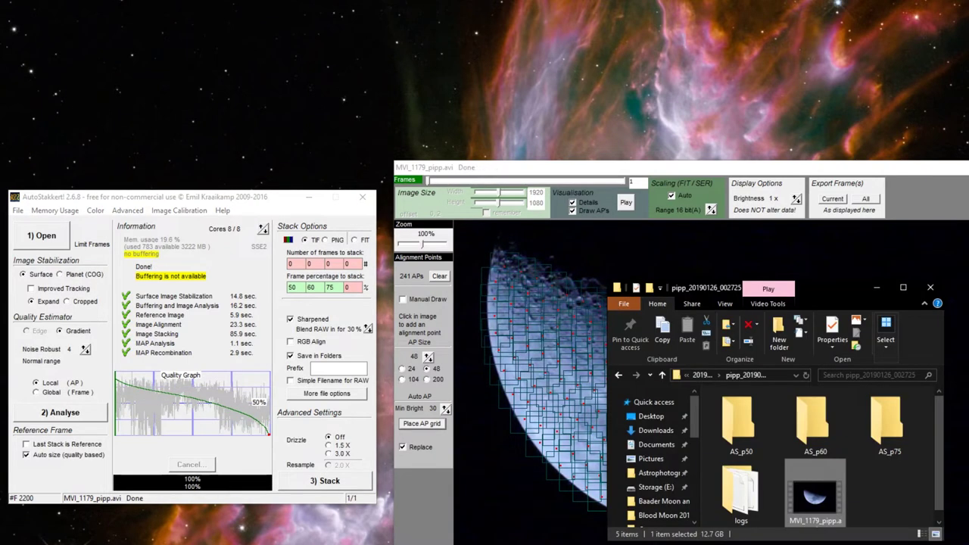
pyautogui.moveTo(836, 287); pyautogui.dragTo(511, 196)
pyautogui.moveTo(618, 450); pyautogui.dragTo(868, 501)
pyautogui.click(699, 431)
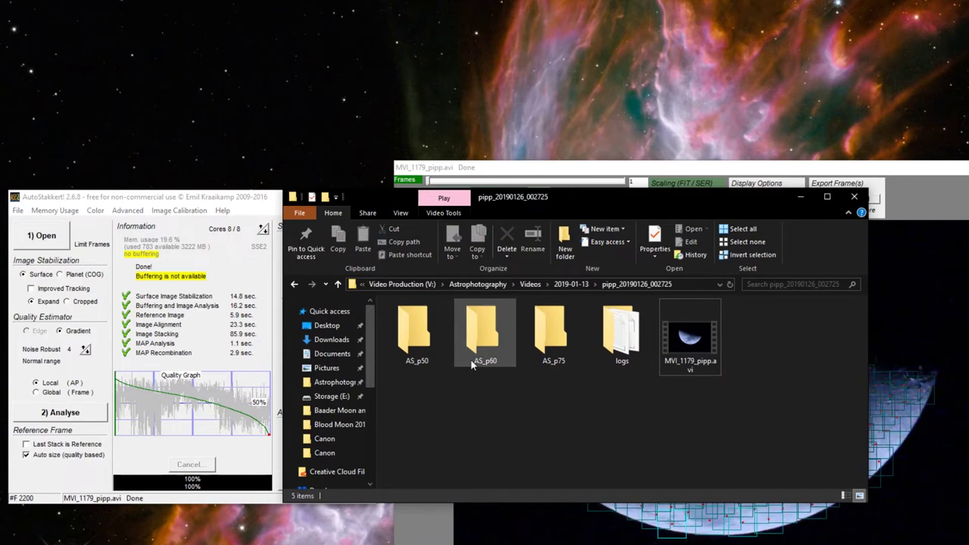
pyautogui.doubleClick(407, 343)
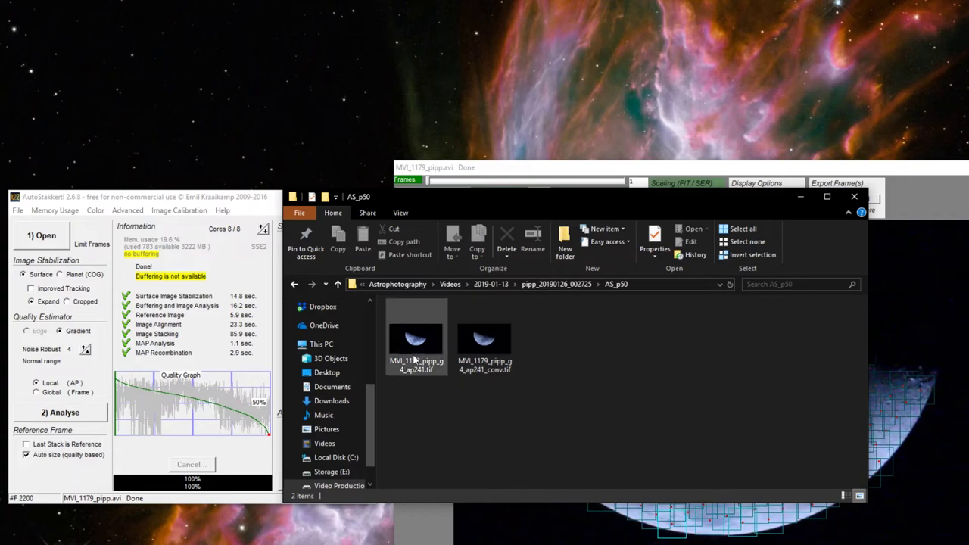
# - Compare the stacked image MVI_1179_pipp_g4_ap241.tif with its sharpened _conv version at full view
pyautogui.doubleClick(408, 347)
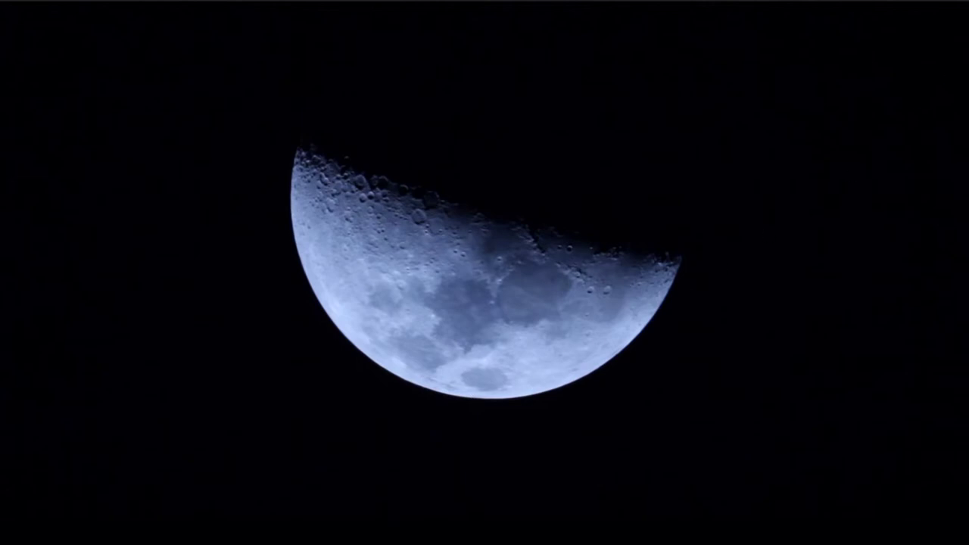
pyautogui.press('Escape')
pyautogui.press('Right')
pyautogui.press('Return')
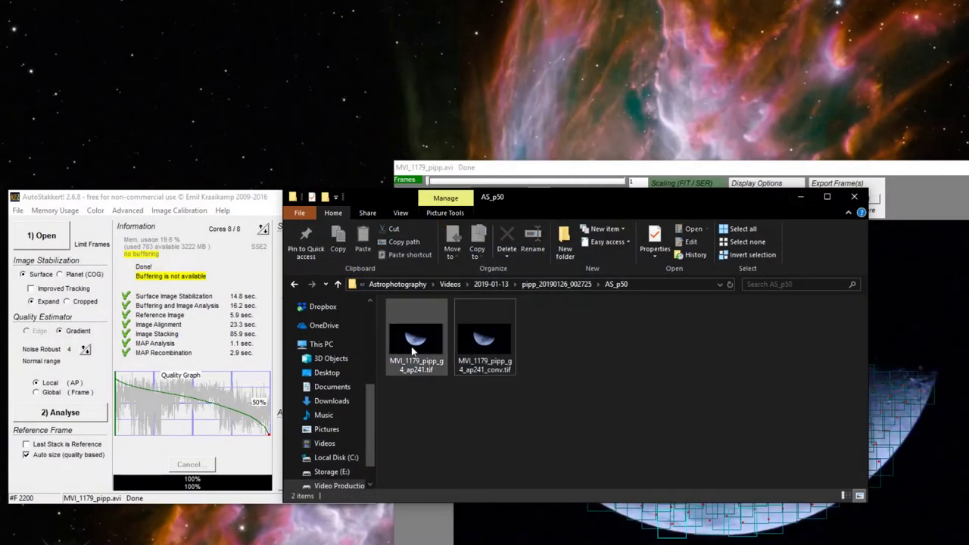
pyautogui.doubleClick(412, 350)
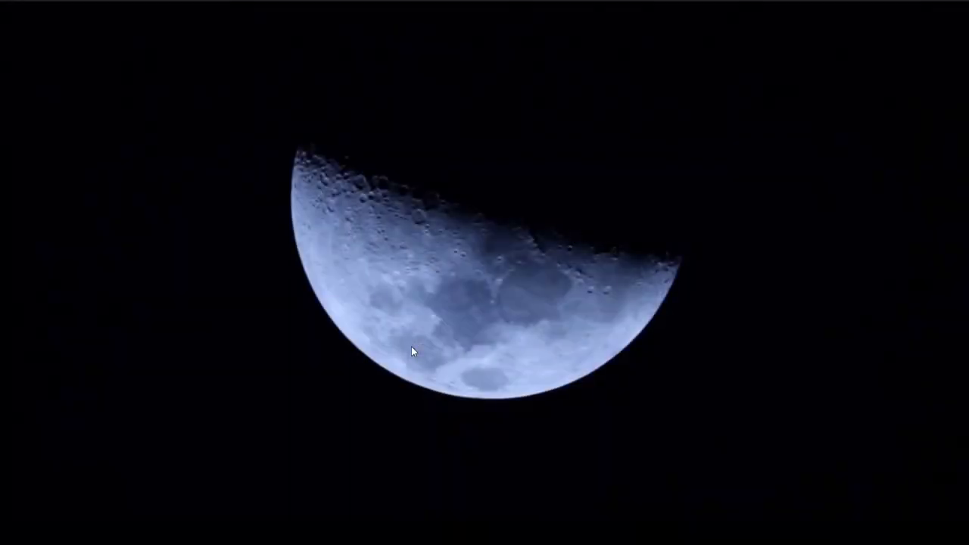